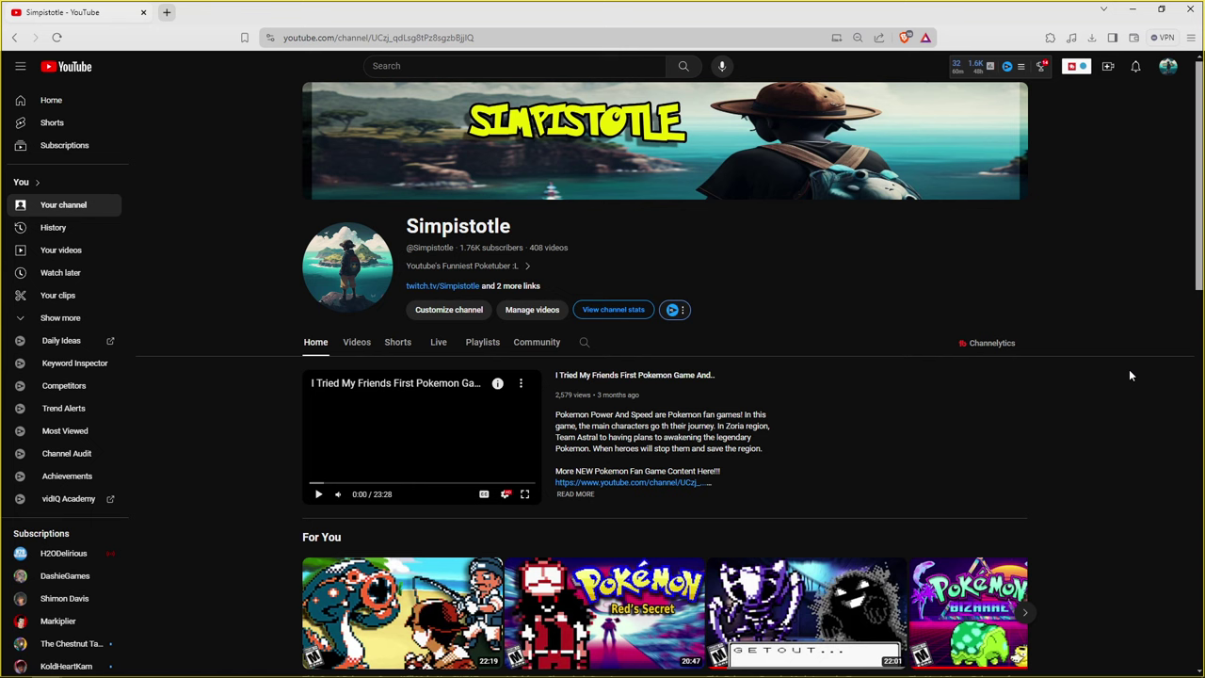
Step: Search 'winrar' in a new tab and open the official WinRAR 7.00 page on win-rar.com
key(ctrl+t)
text(winrar)
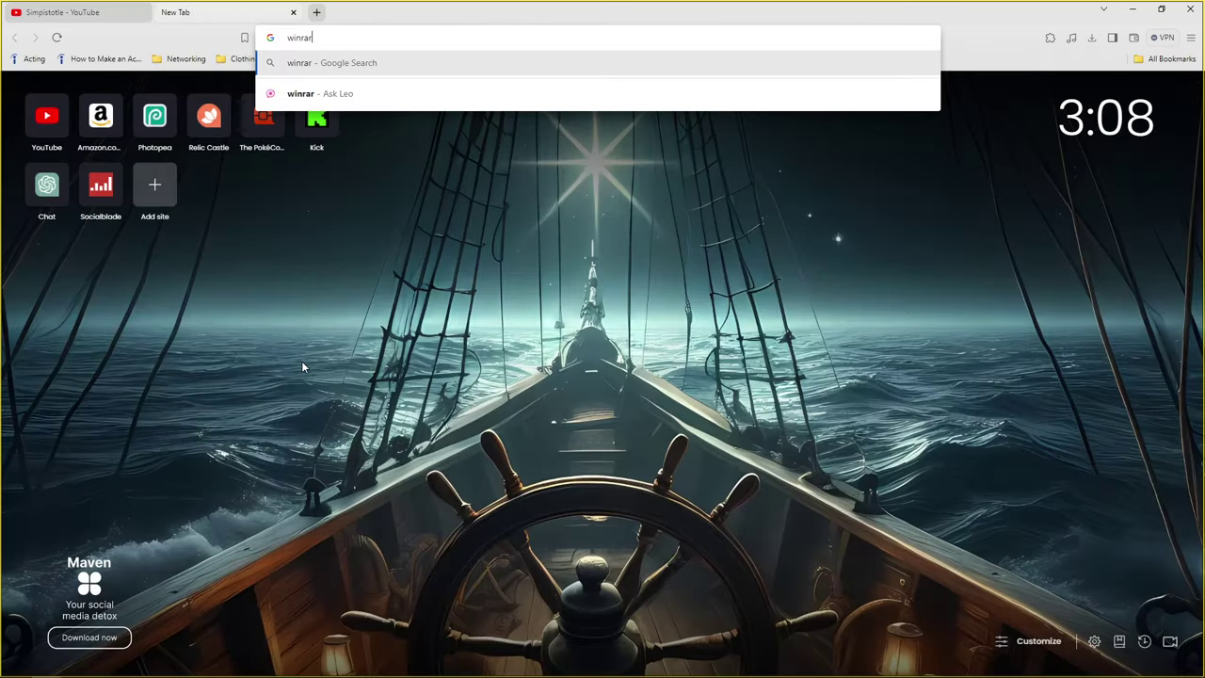
key(Return)
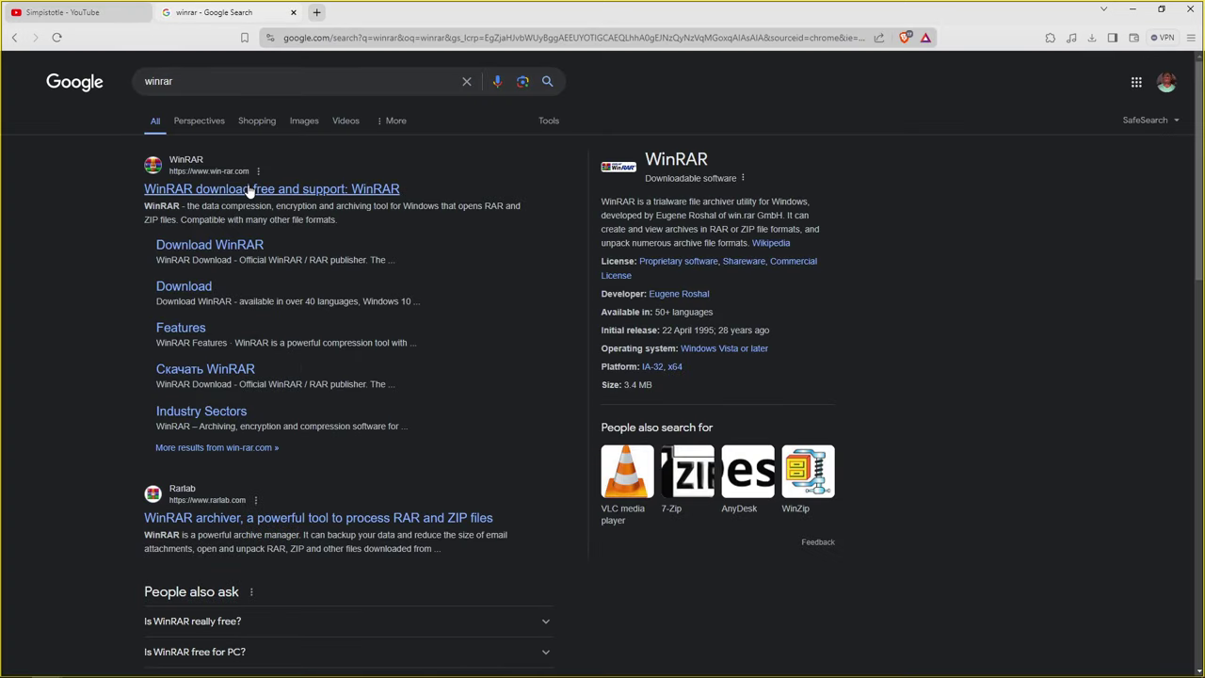
click(331, 188)
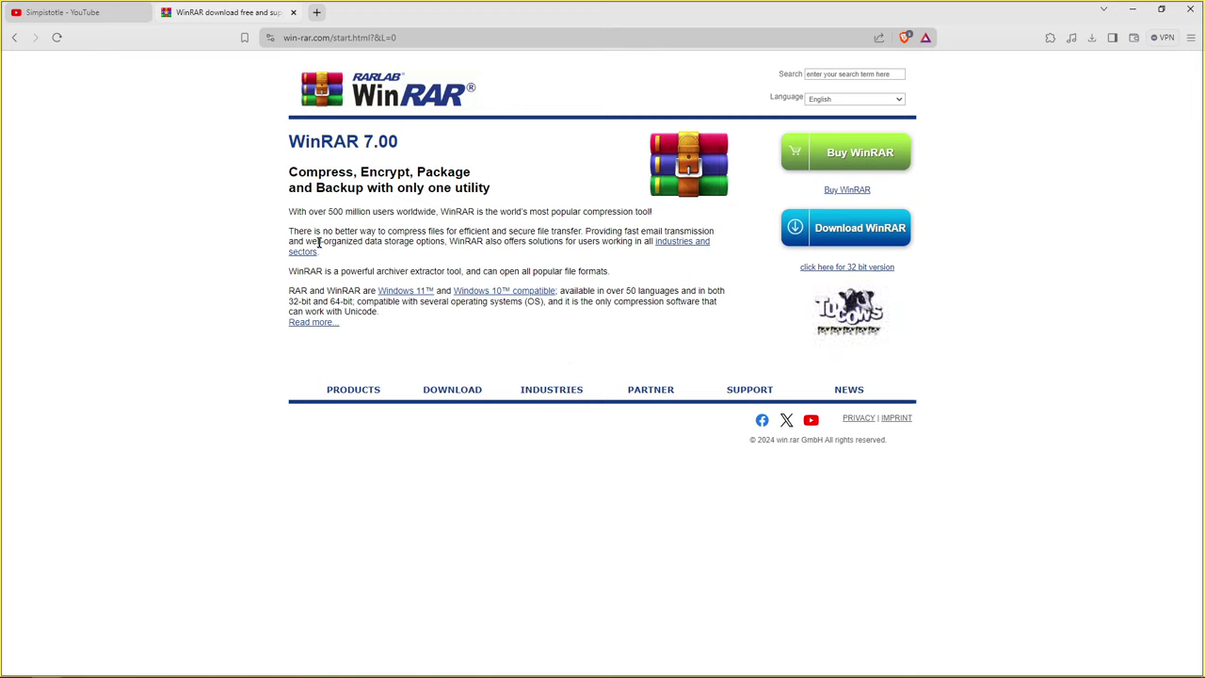
drag(390, 235, 484, 231)
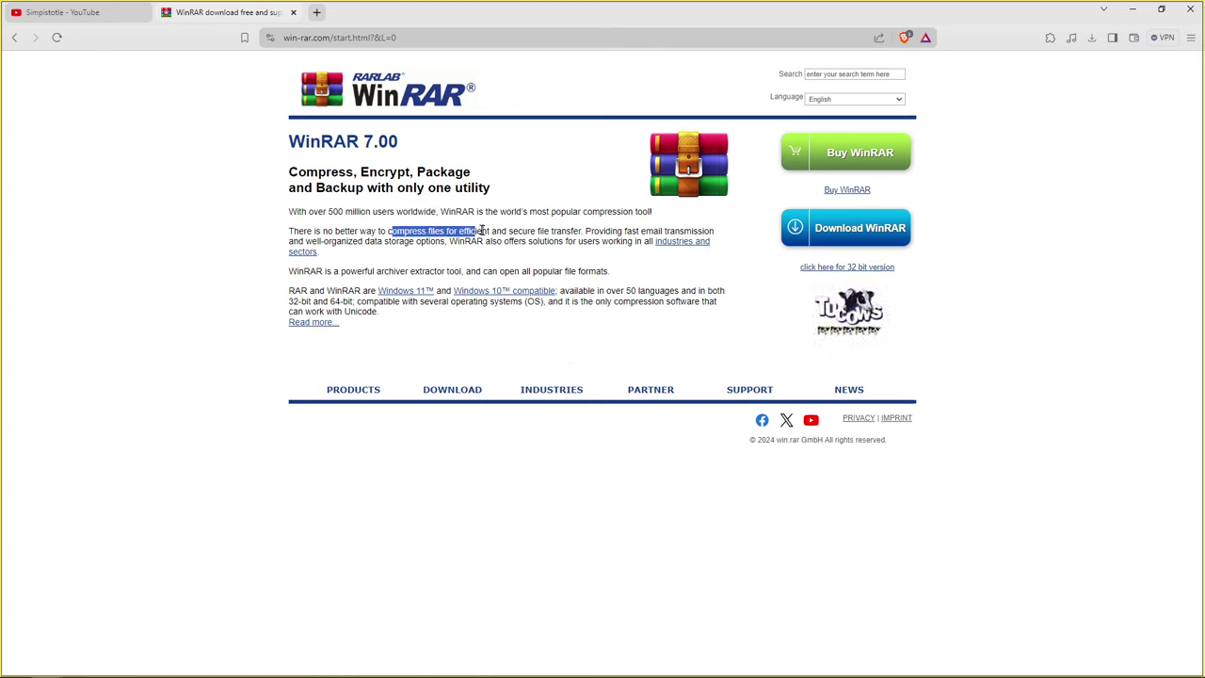
click(488, 202)
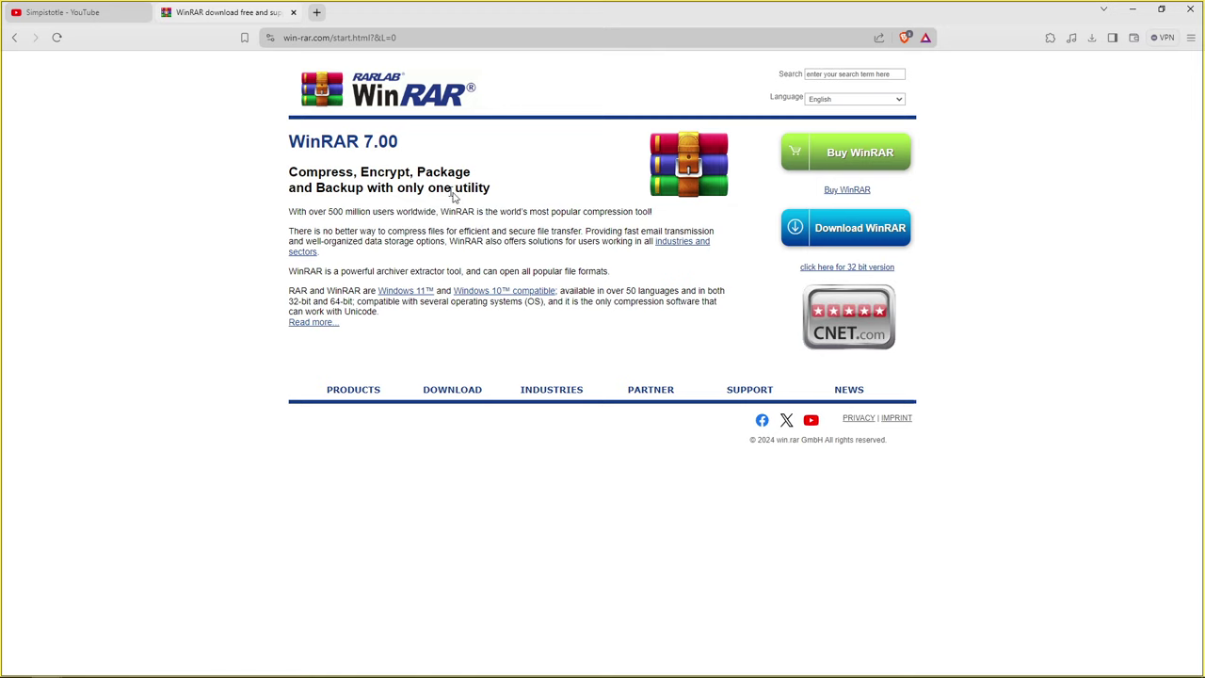
click(353, 38)
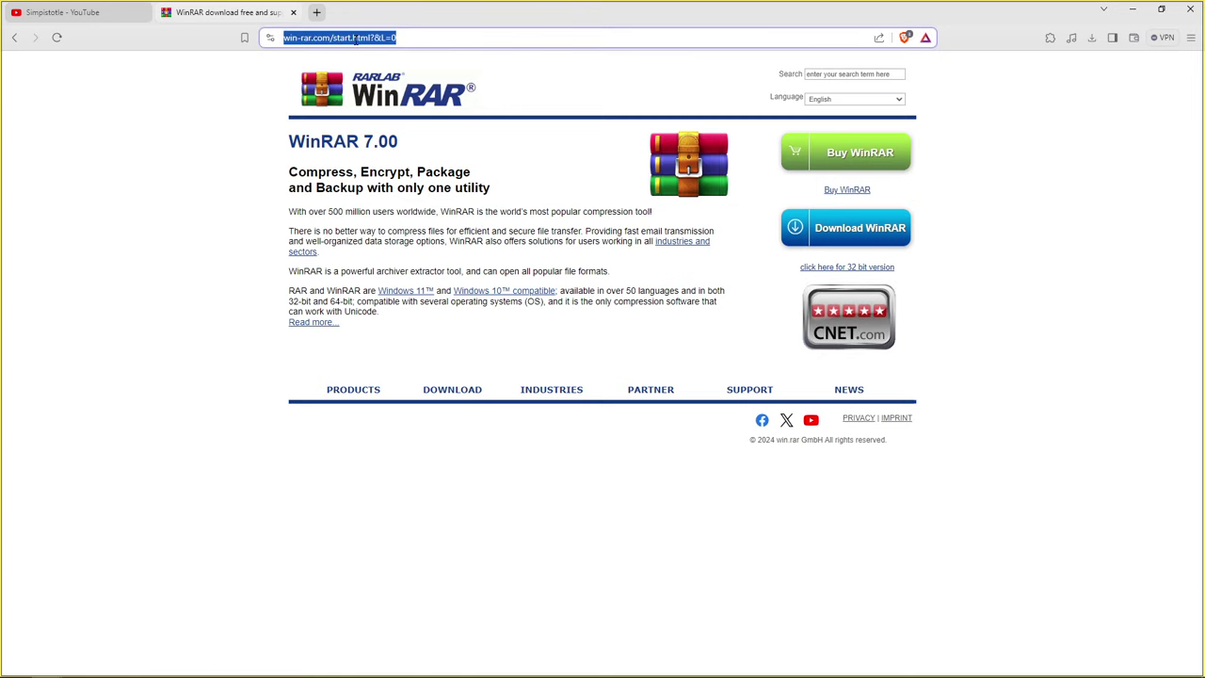
Step: Load reliccastle.com via 'rel', glance at the Fan Games menu, and scroll the forum home page
text(reli)
key(Return)
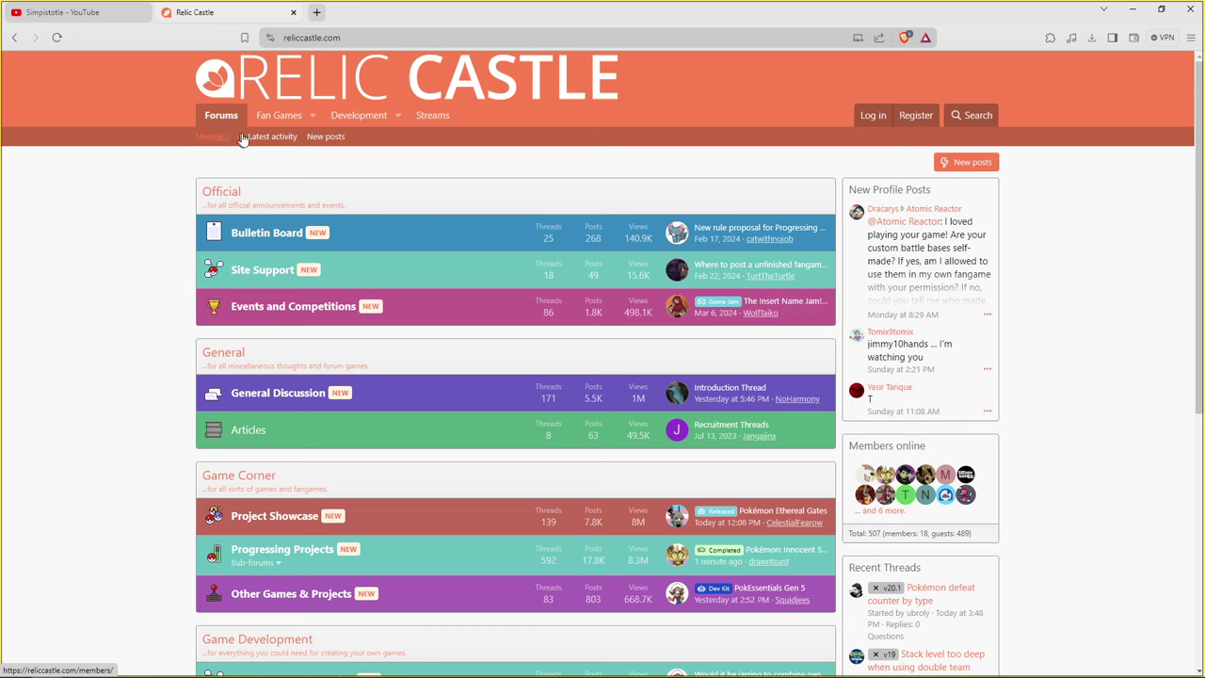
click(301, 120)
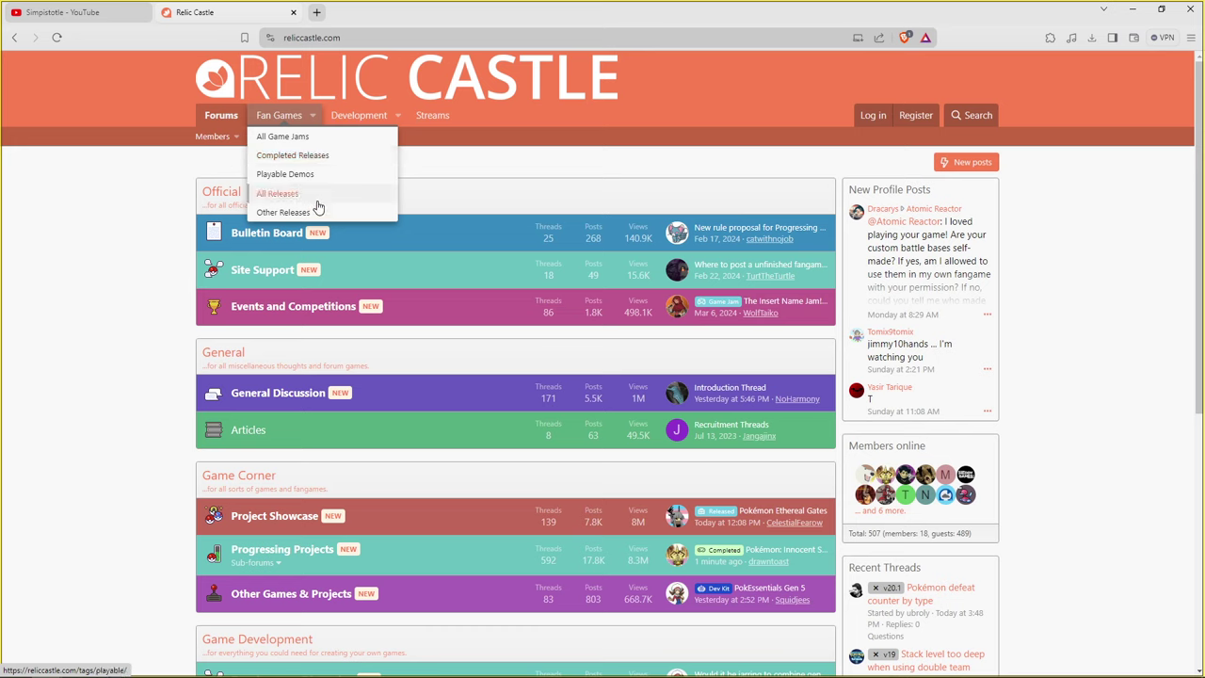
click(110, 511)
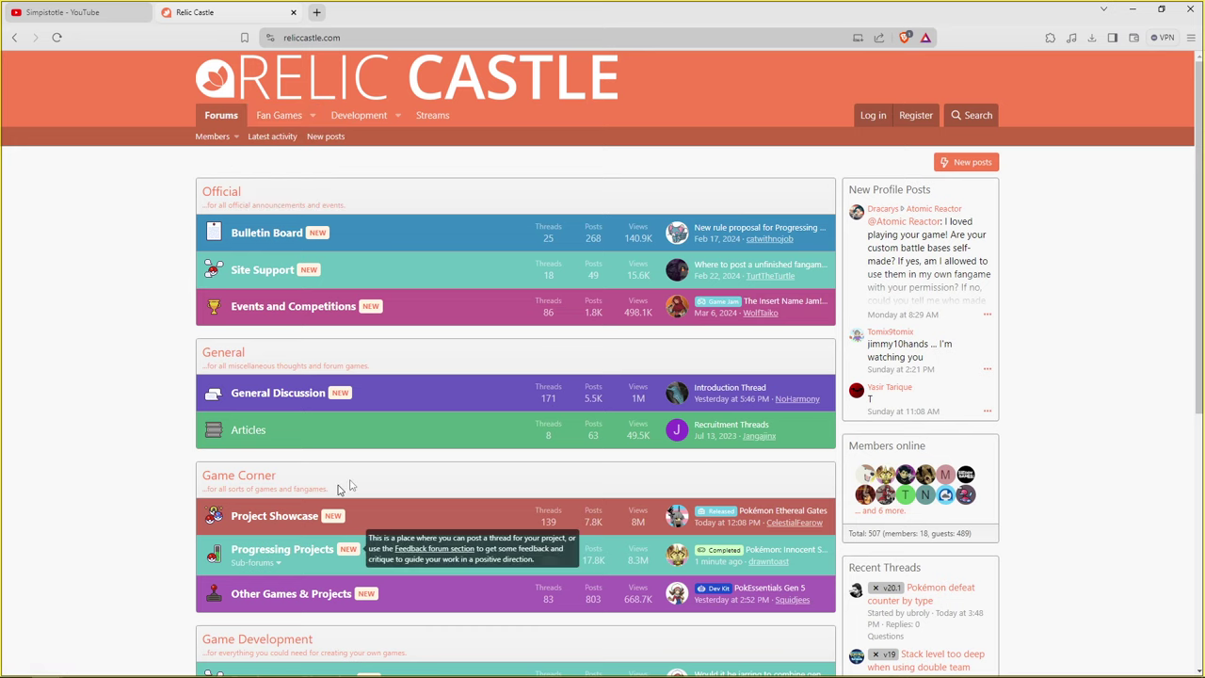
scroll(301, 385, down, 1)
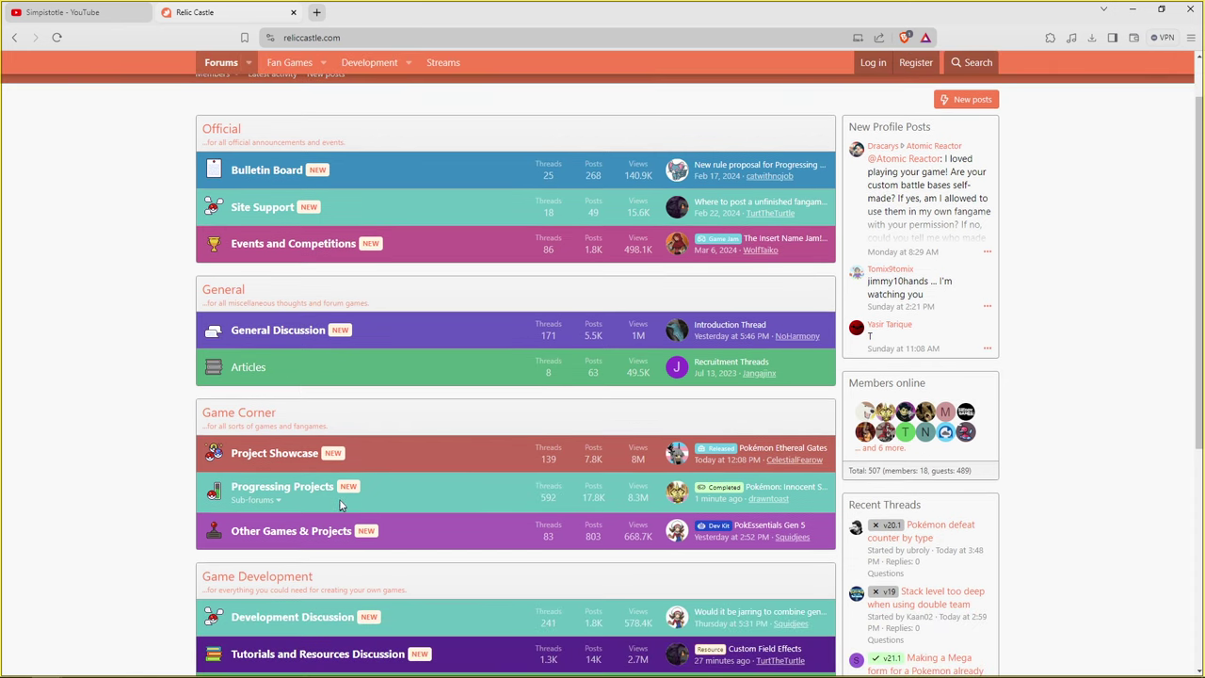
Step: Browse the Progressing Projects cards and open the Pokémon: RBGenesis [v1.5.1] thread
click(287, 486)
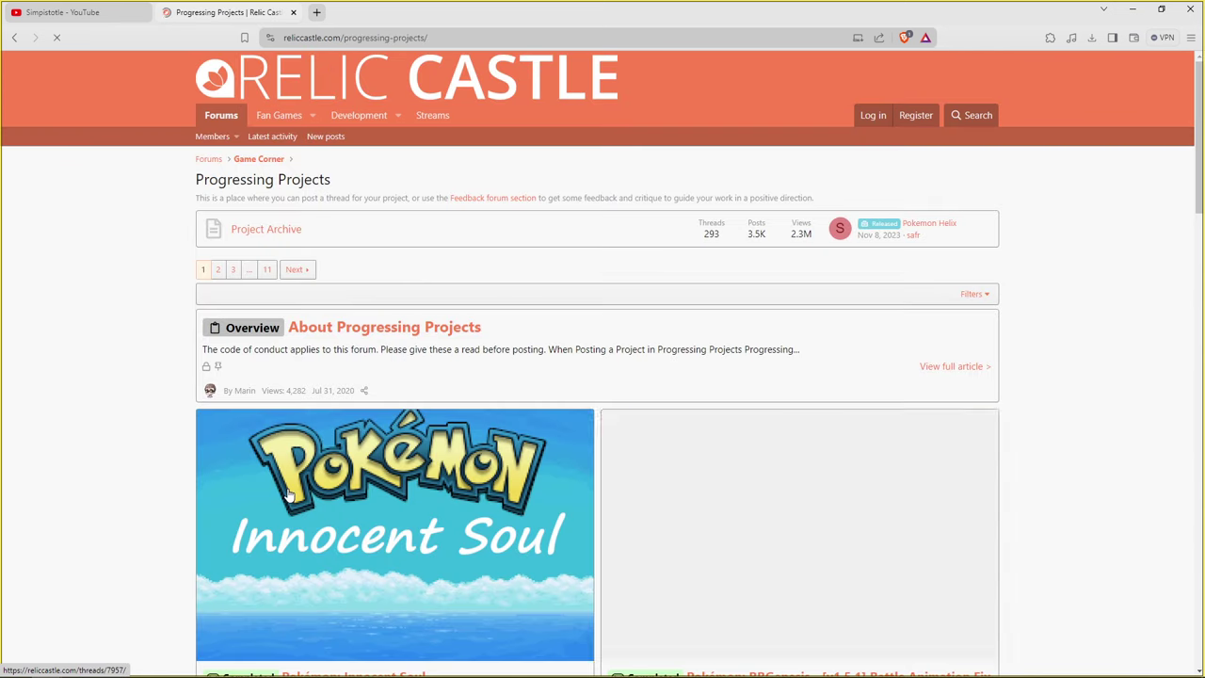
scroll(568, 389, down, 1)
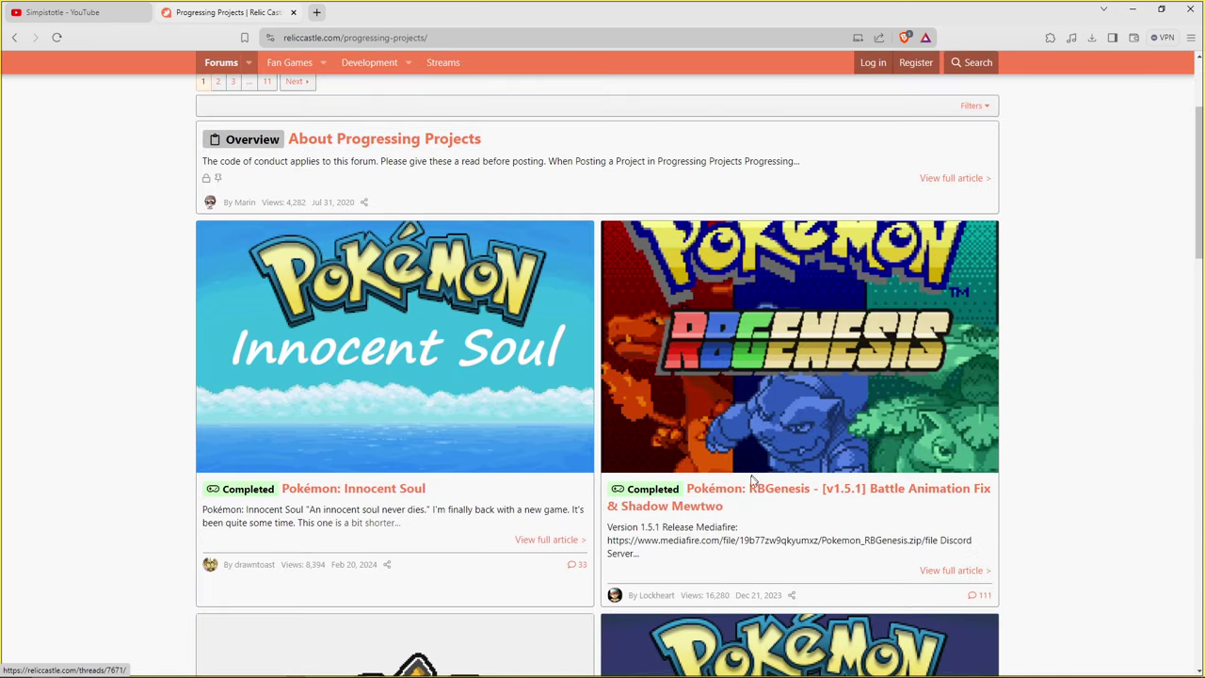
scroll(753, 480, down, 1)
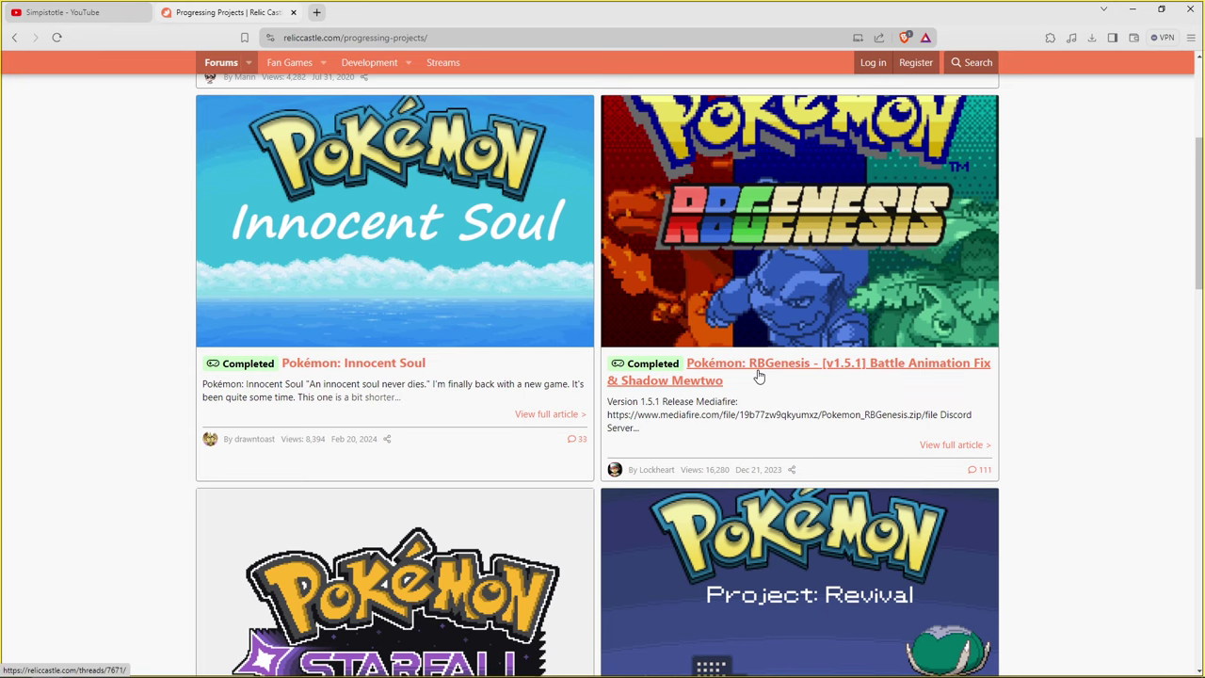
scroll(758, 376, down, 1)
scroll(546, 546, down, 2)
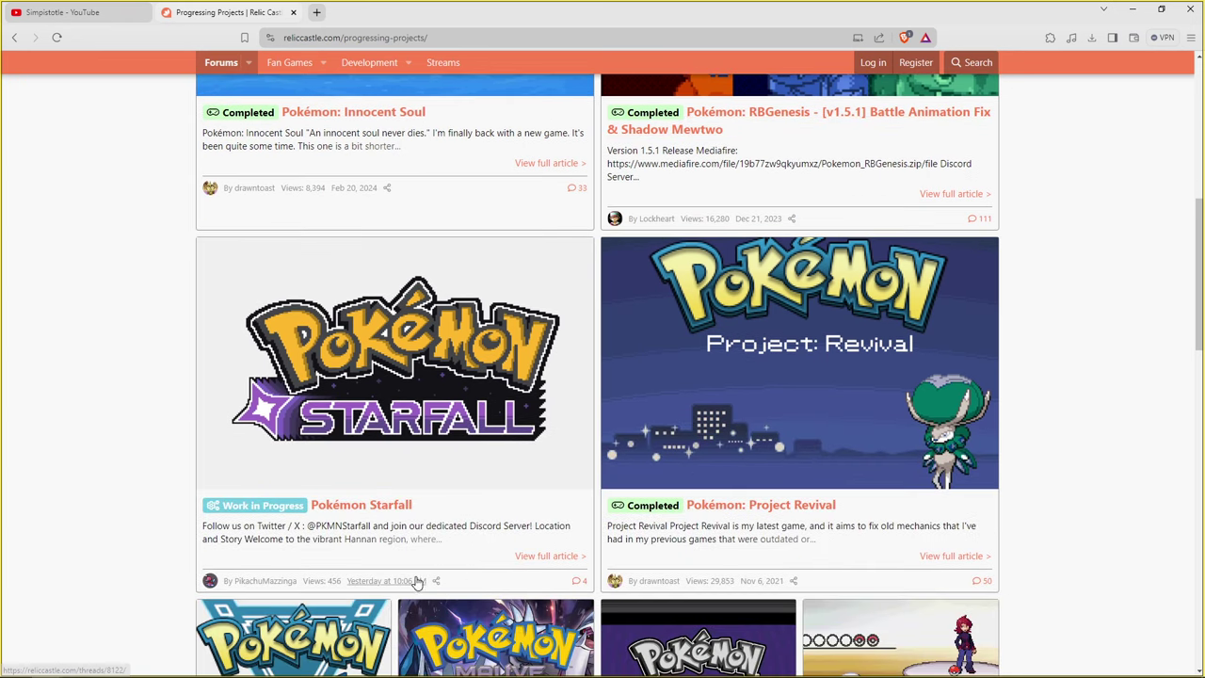
drag(384, 529, 431, 529)
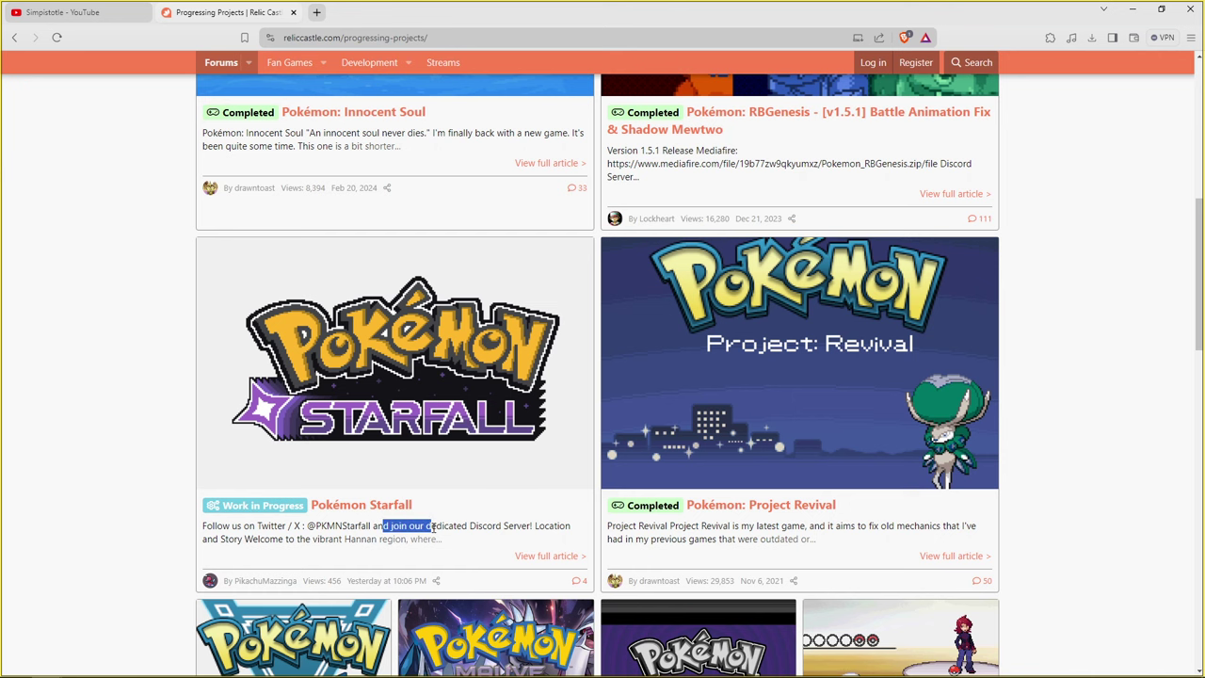
click(351, 543)
scroll(565, 436, up, 4)
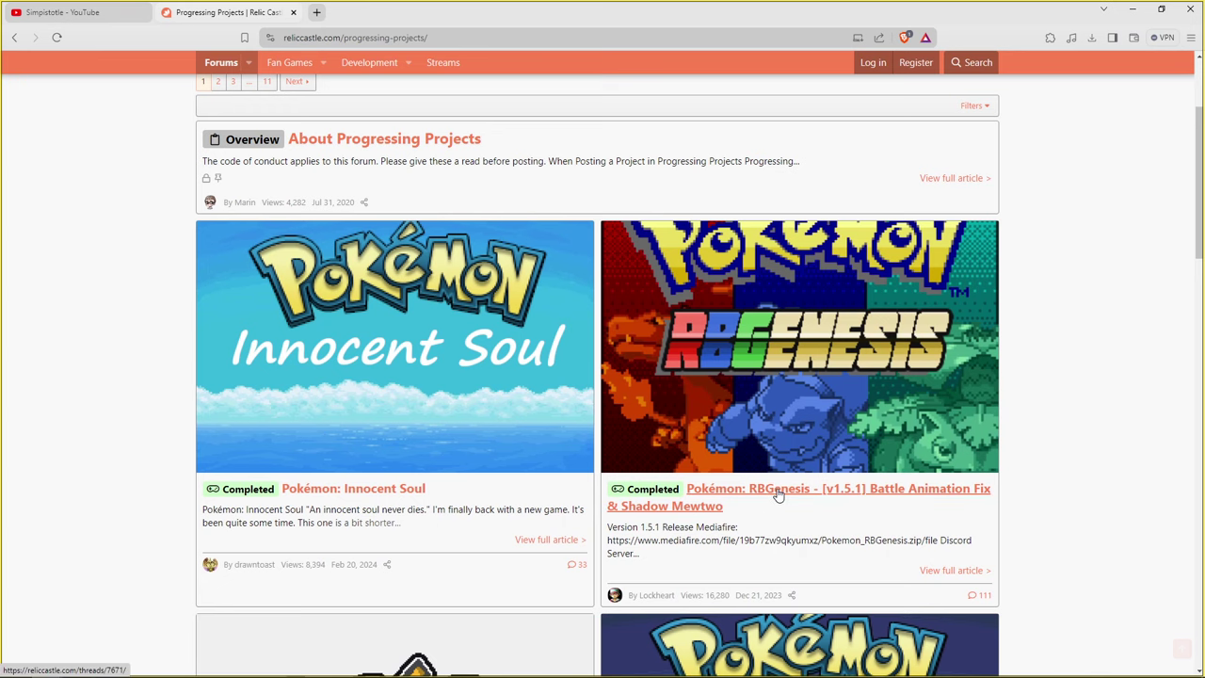
click(773, 491)
Step: Scroll through the RBGenesis thread, briefly highlighting the Mediafire line and description text
scroll(621, 482, down, 1)
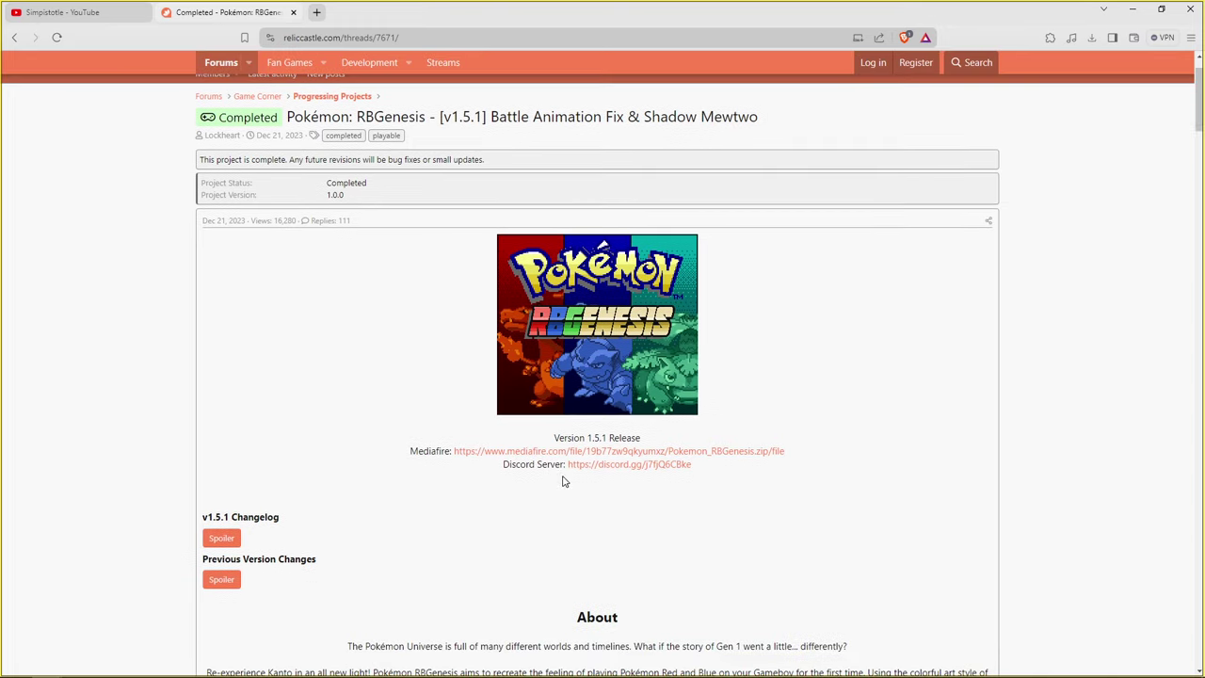
drag(395, 451, 809, 456)
click(811, 455)
scroll(807, 414, down, 5)
scroll(634, 423, up, 2)
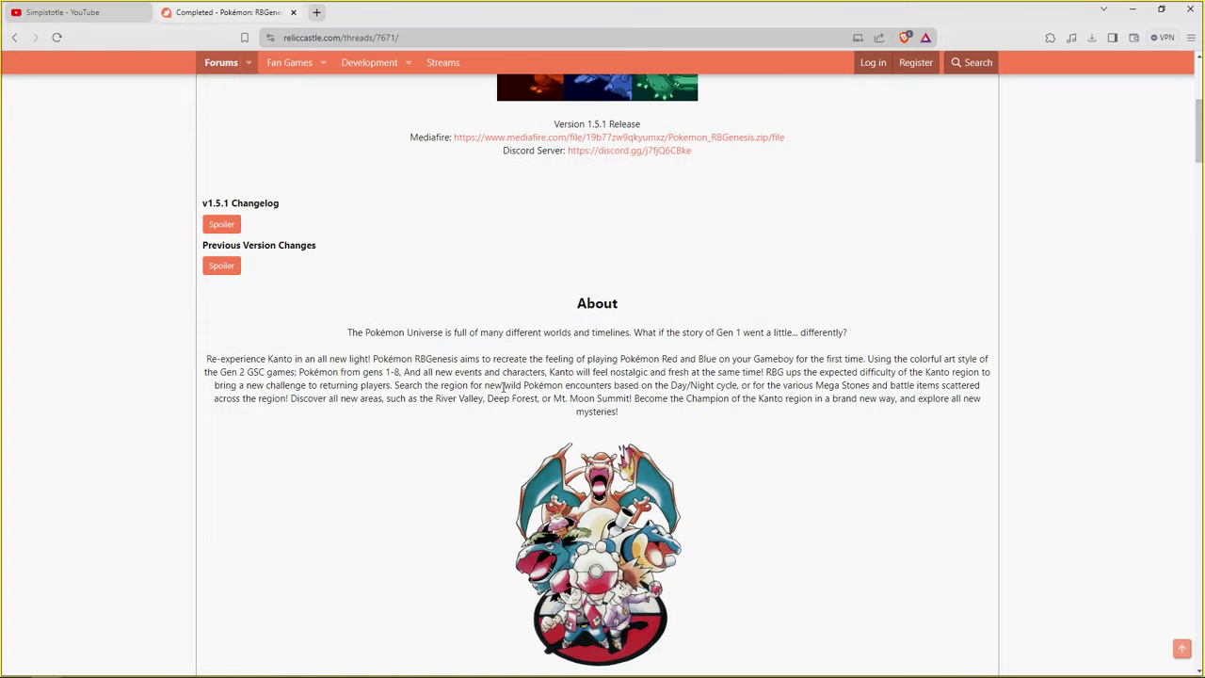
scroll(498, 392, down, 1)
scroll(428, 378, down, 5)
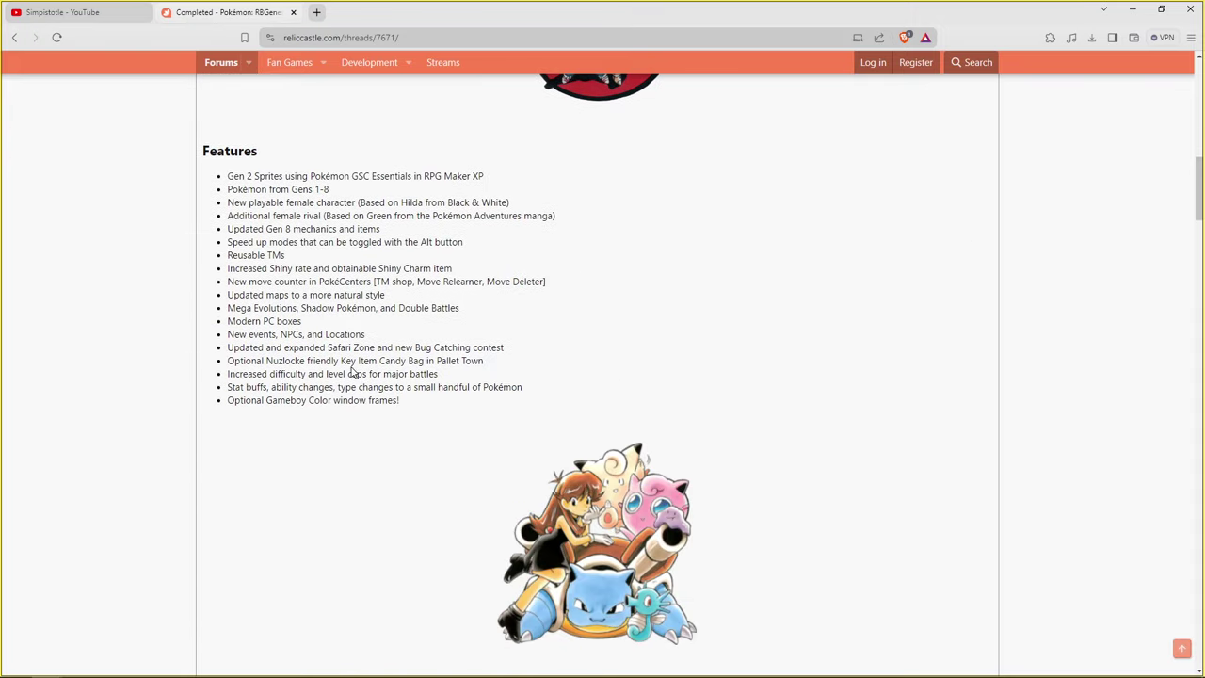
drag(222, 173, 581, 403)
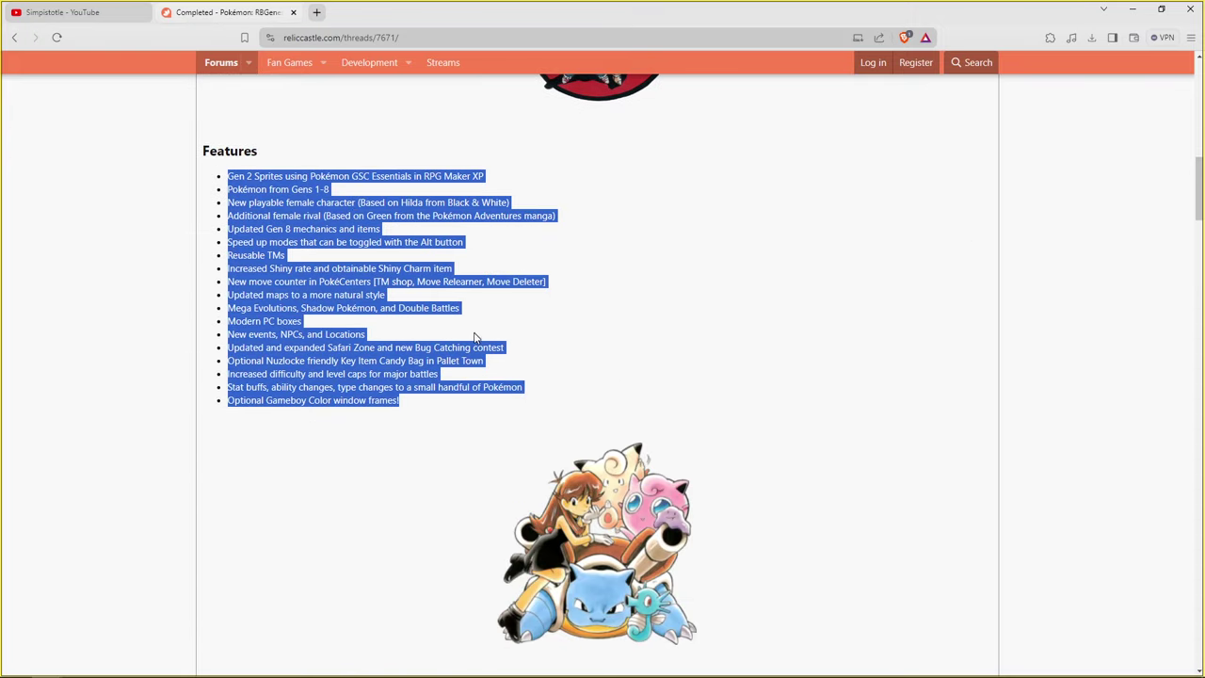
scroll(291, 304, down, 4)
scroll(288, 306, down, 2)
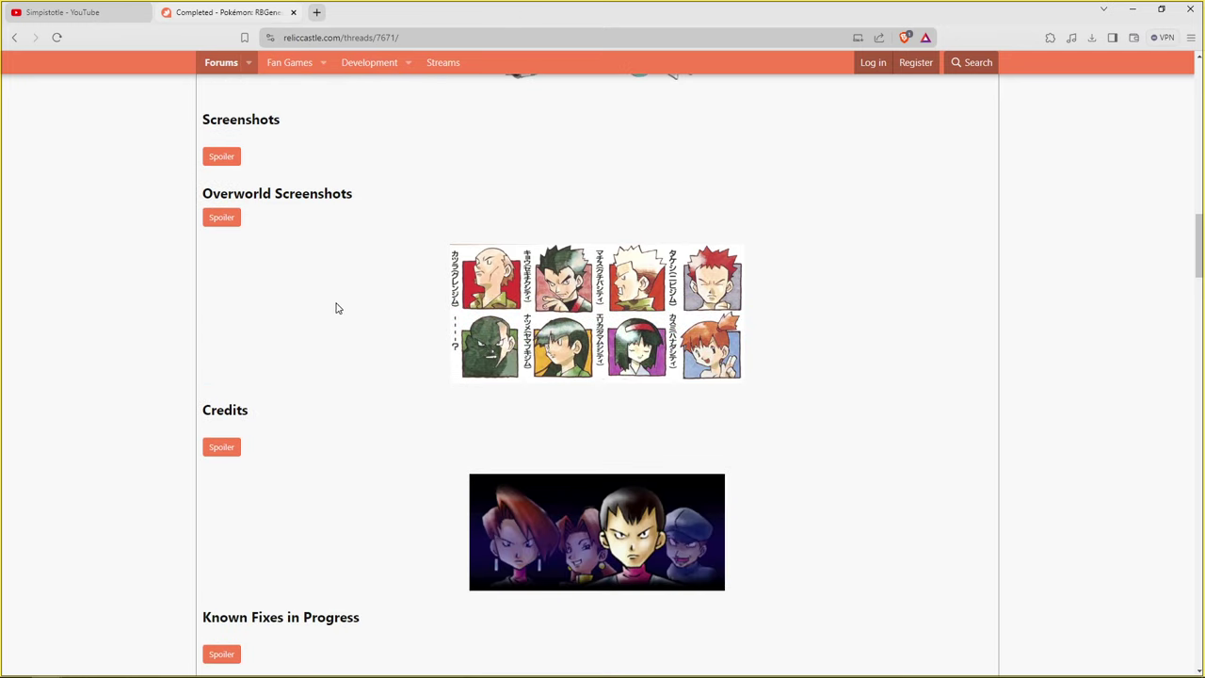
Step: Show and hide the Screenshots spoiler, then follow the Releases Mediafire link for v1.5.1
click(219, 156)
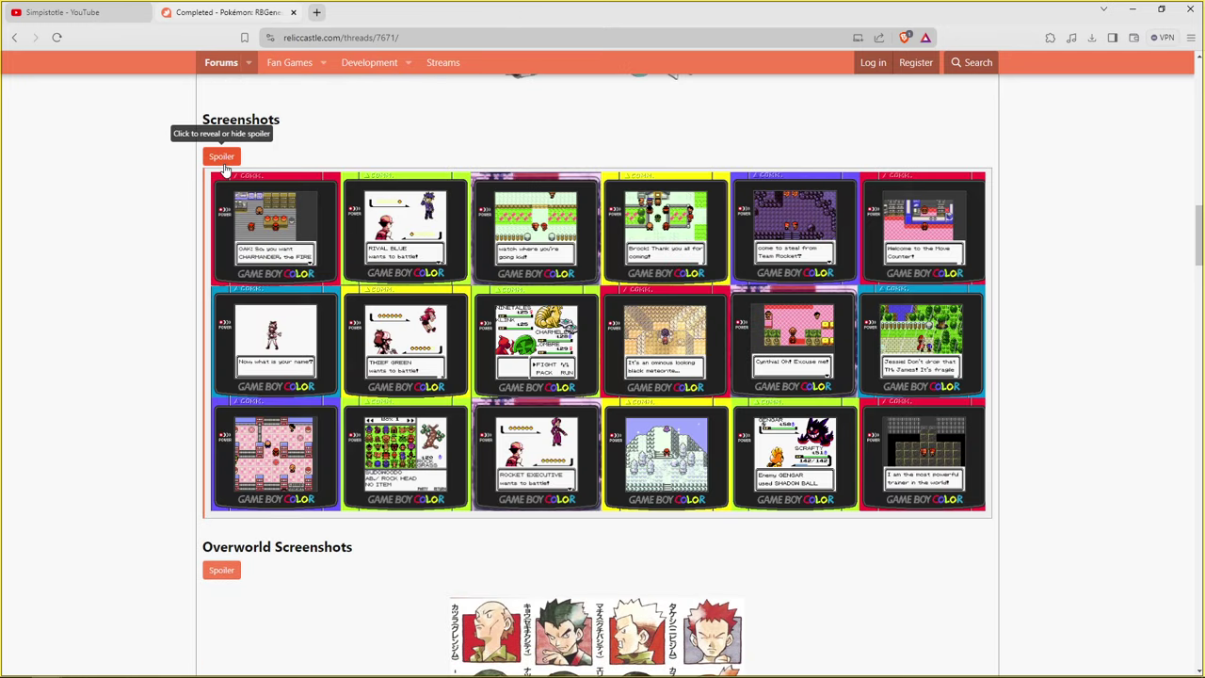
double_click(225, 164)
click(275, 156)
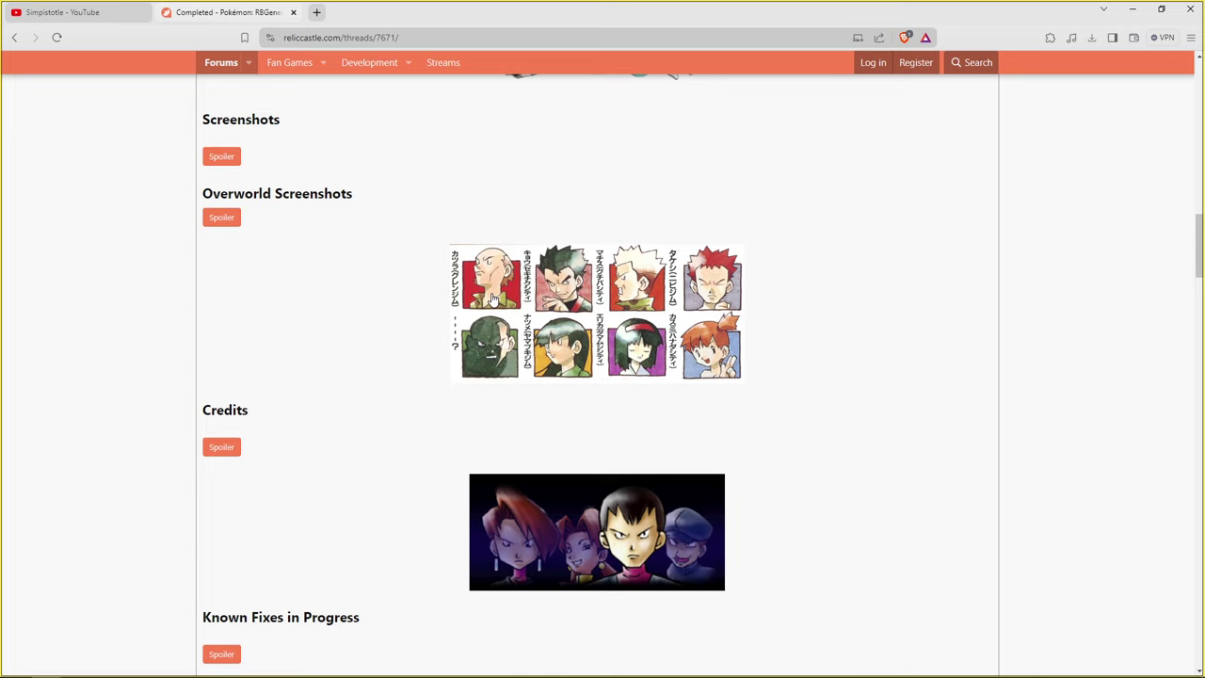
scroll(481, 315, down, 4)
scroll(471, 391, down, 1)
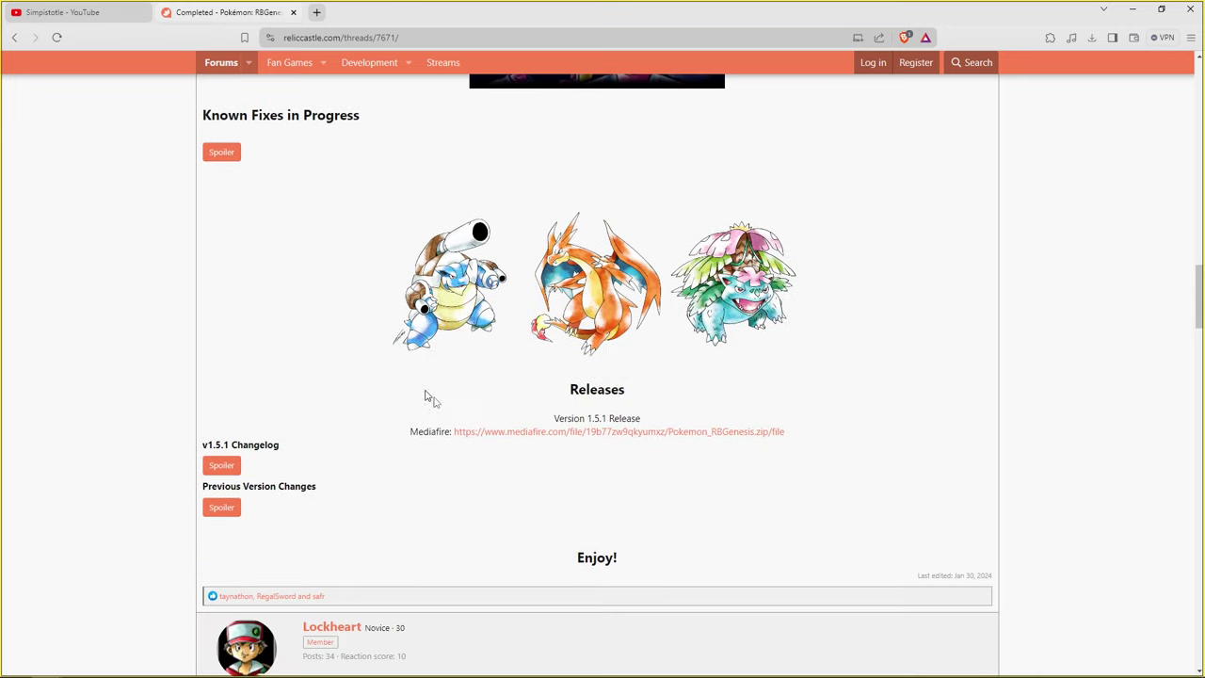
click(531, 440)
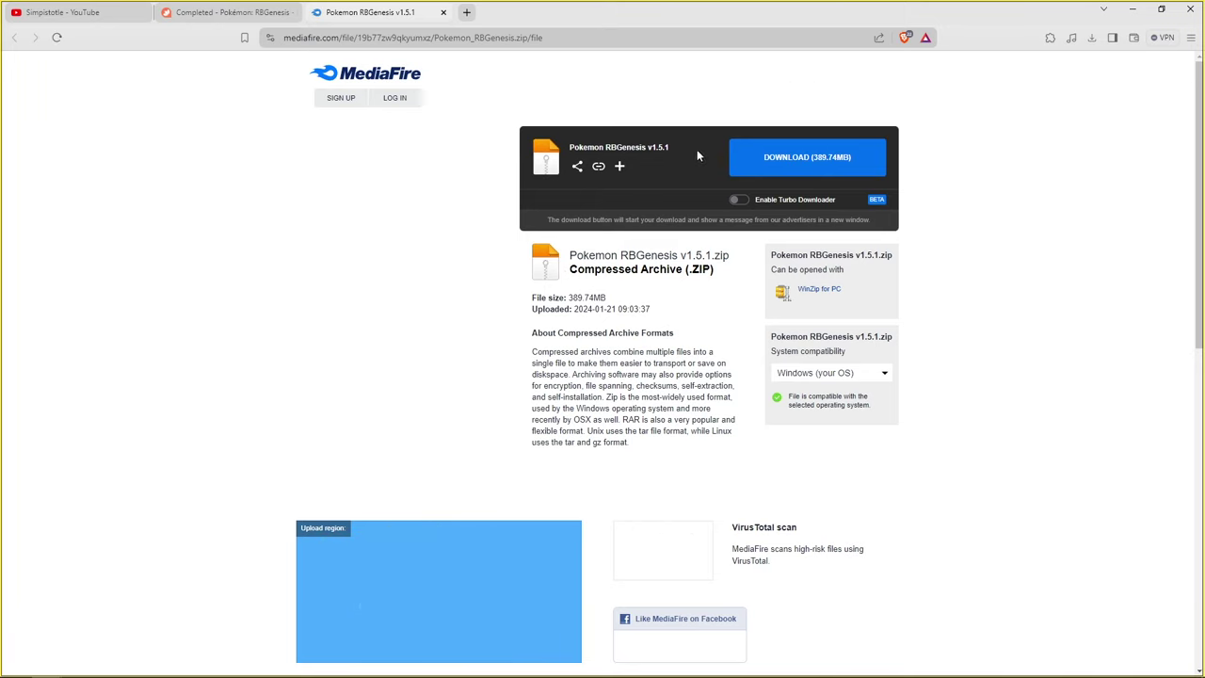
Step: Start the MediaFire download and save the 390 MB zip into a new 'Pokemon Rb' folder
click(795, 165)
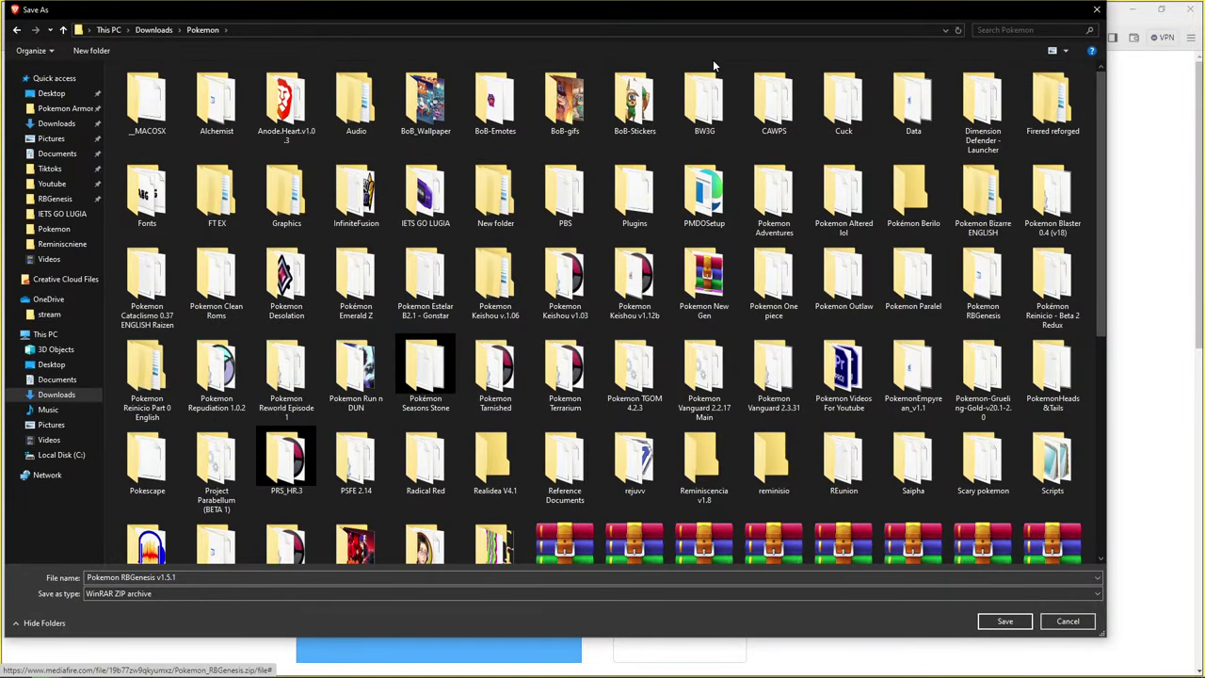
click(92, 50)
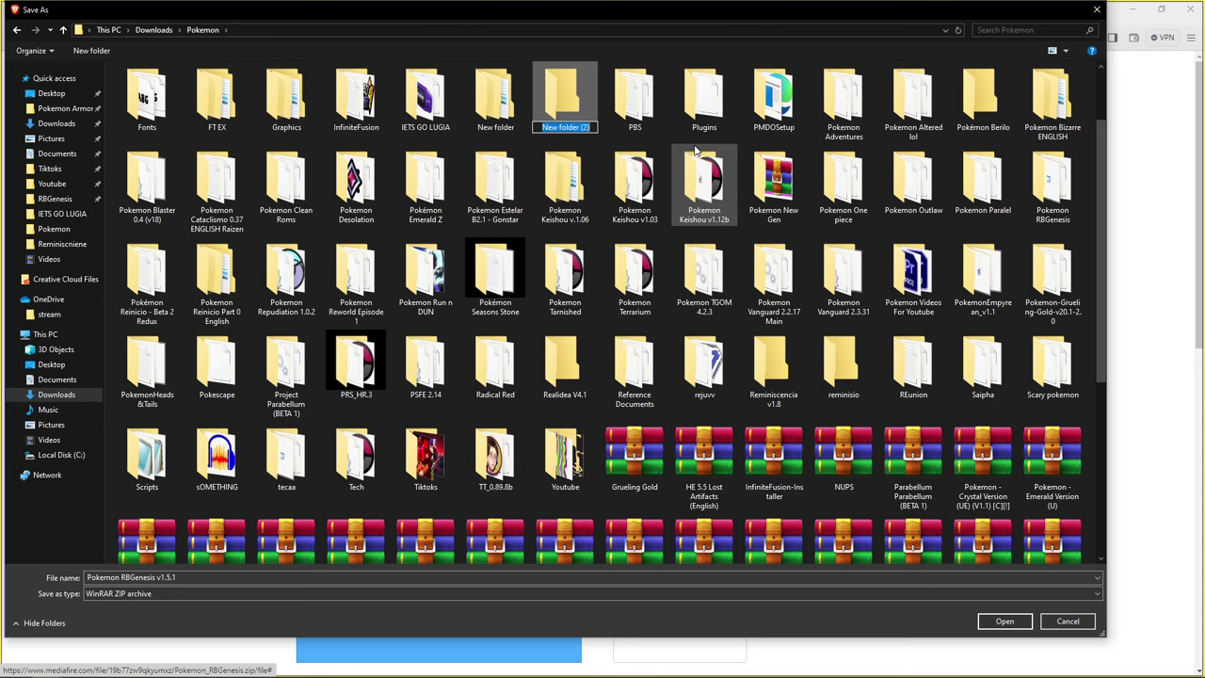
text(Pokemon Rb)
key(Return)
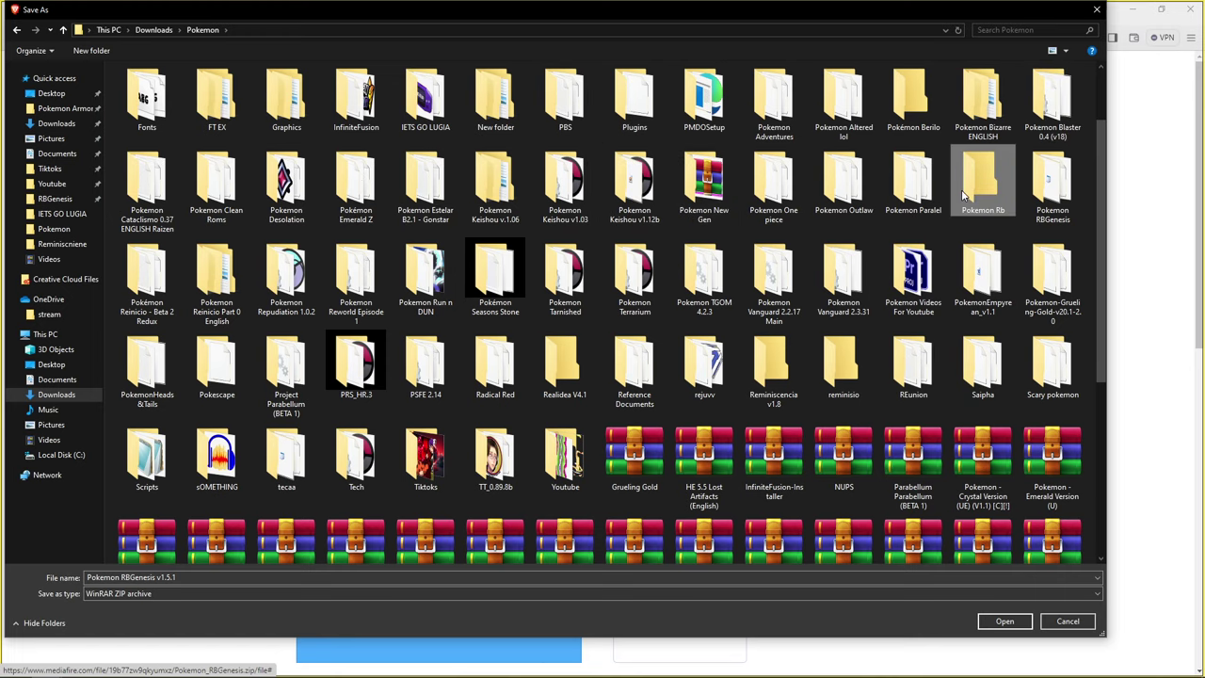
key(Return)
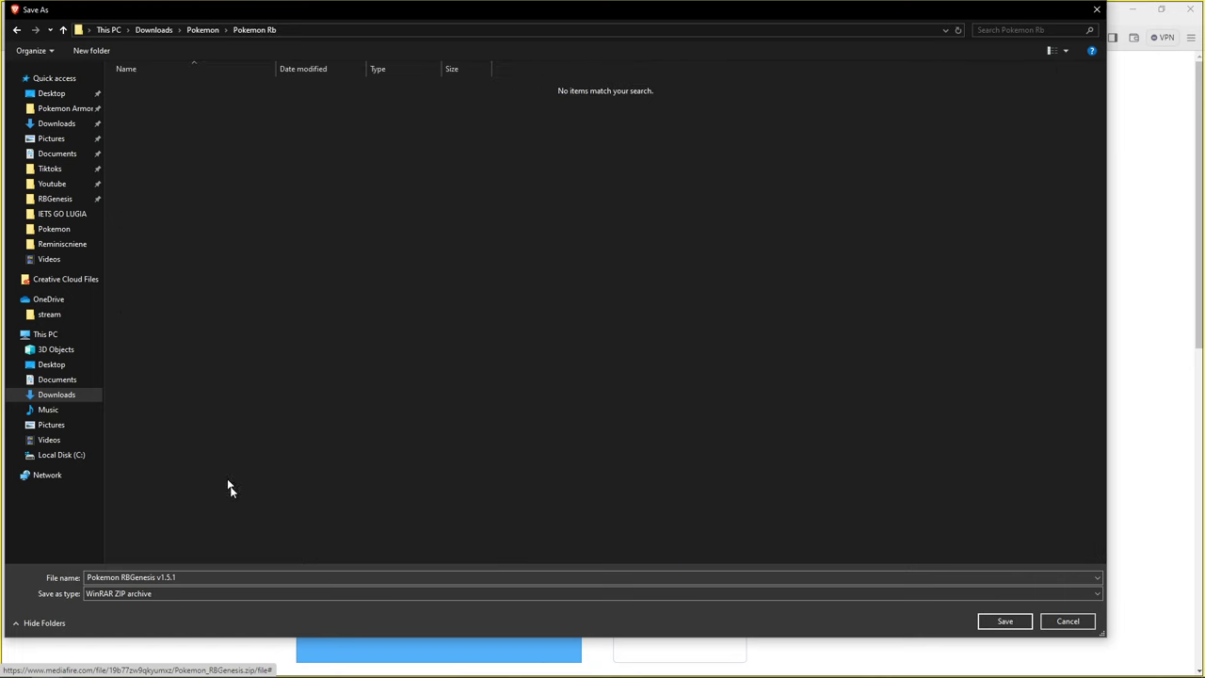
click(1004, 622)
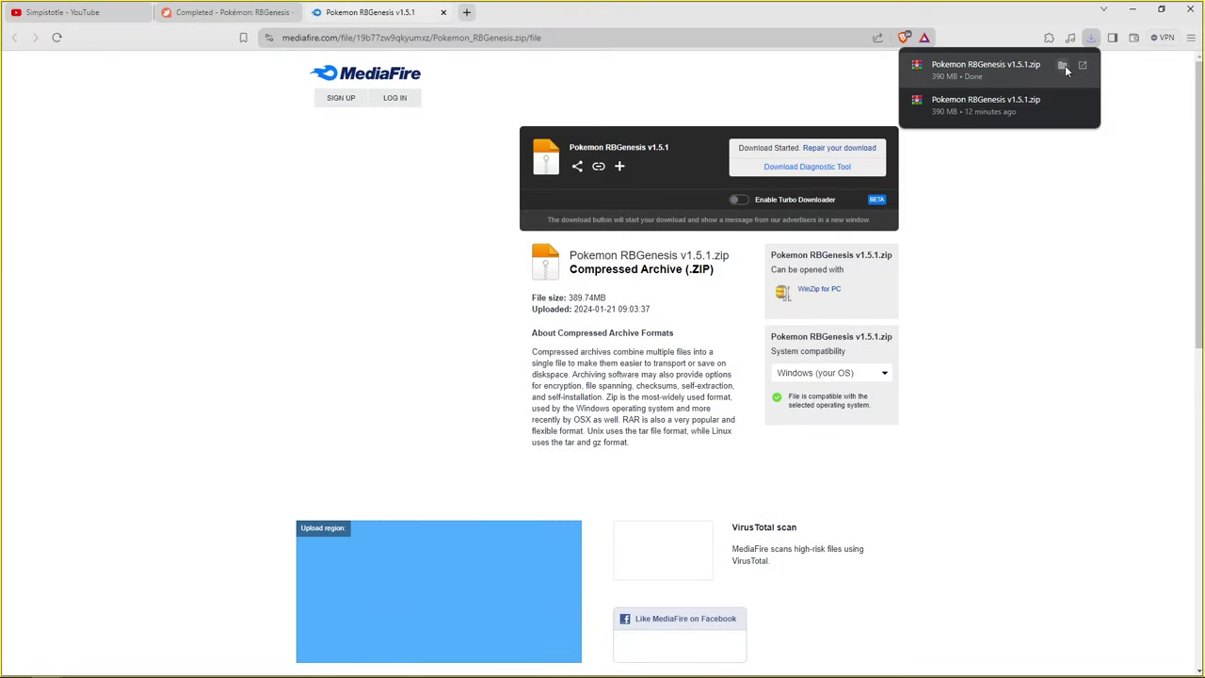
Step: Show the zip in a maximized Explorer, Extract Here, and open the Pokemon RBGenesis folder
click(1061, 64)
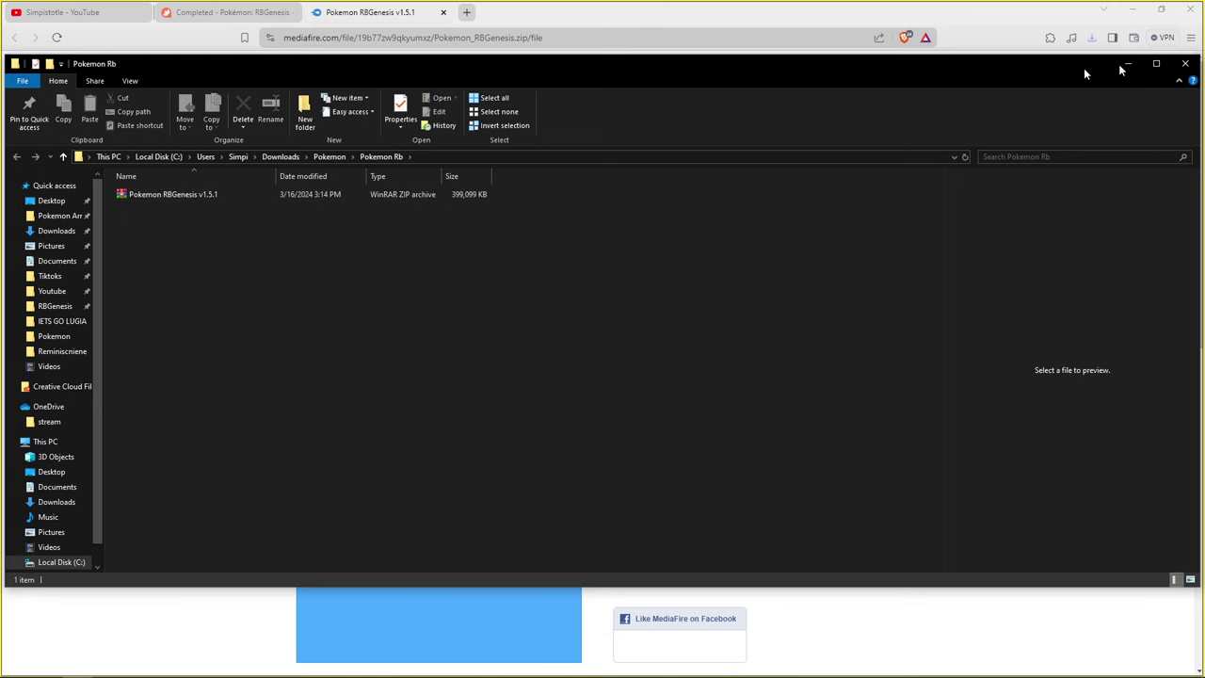
click(1159, 64)
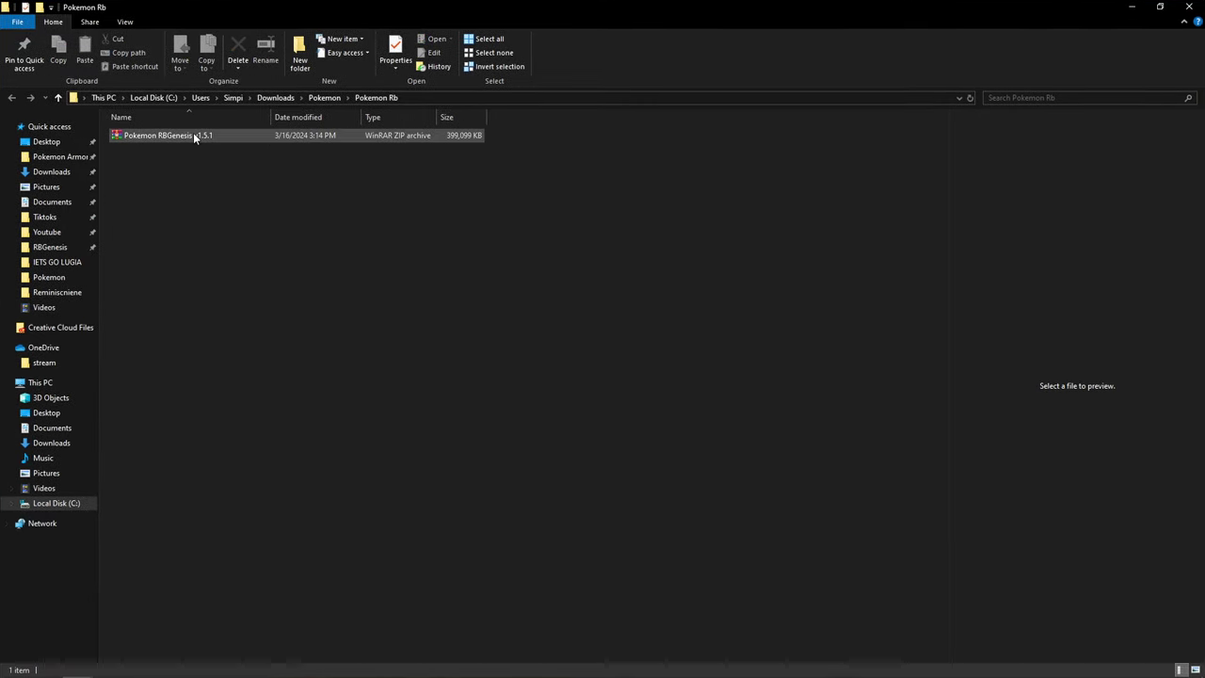
right_click(194, 136)
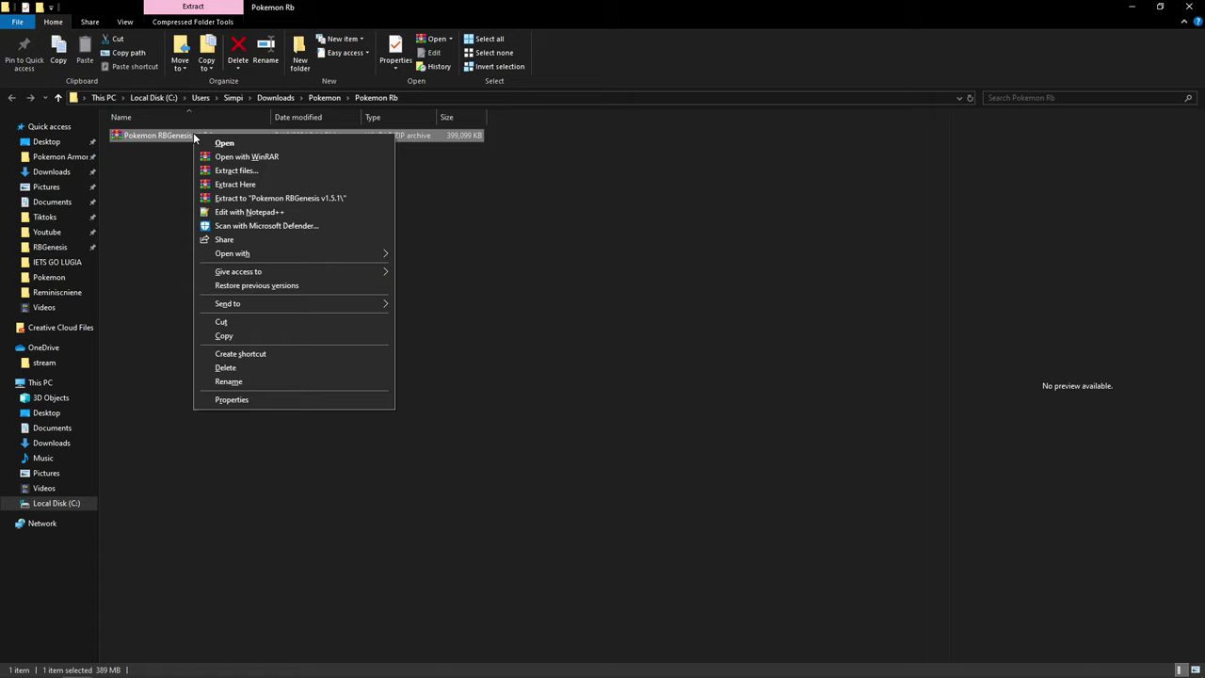
click(278, 188)
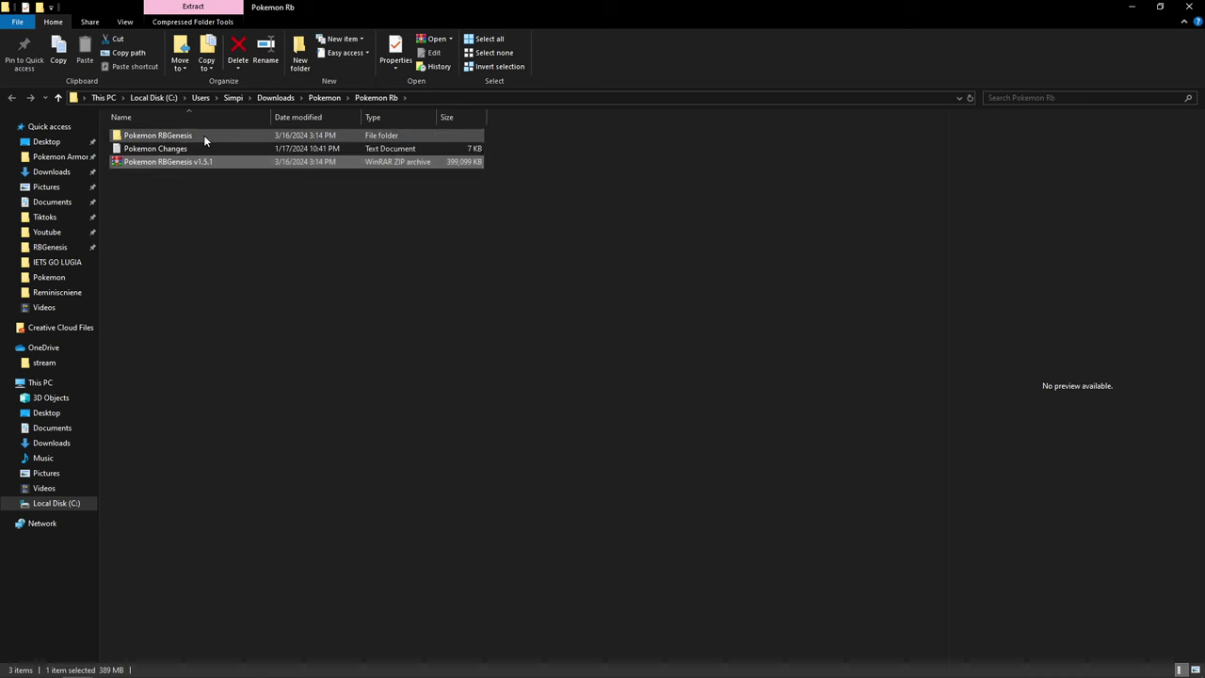
double_click(203, 135)
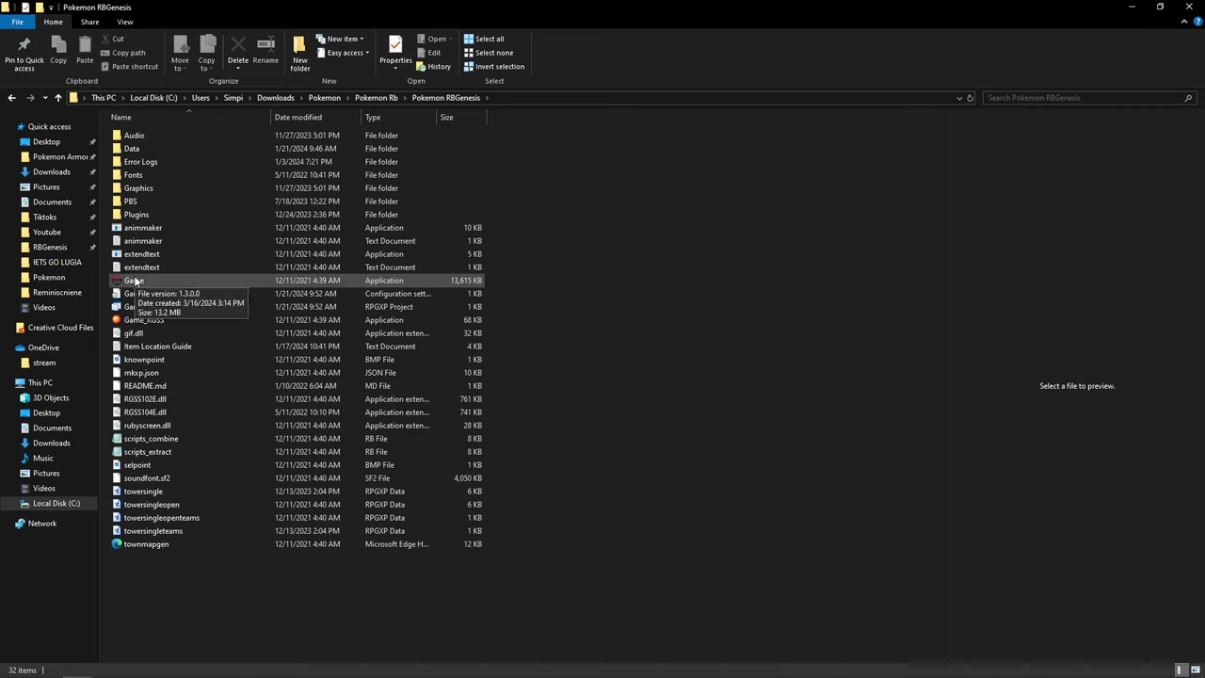
double_click(136, 281)
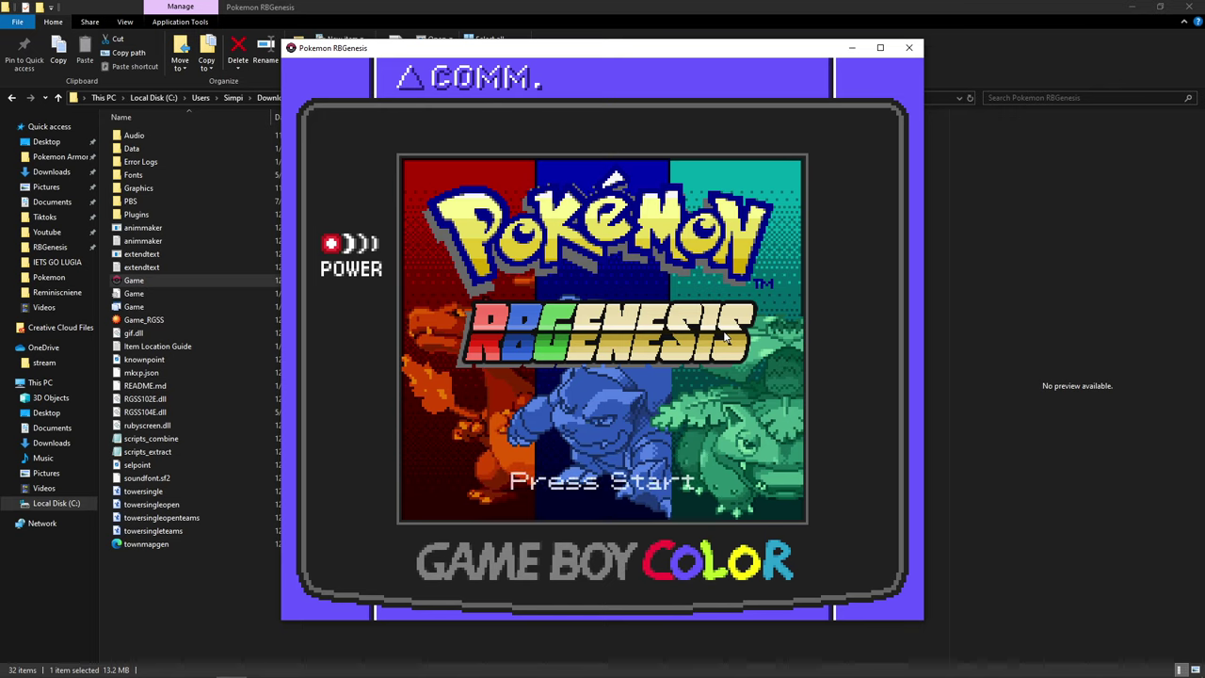
key(Return)
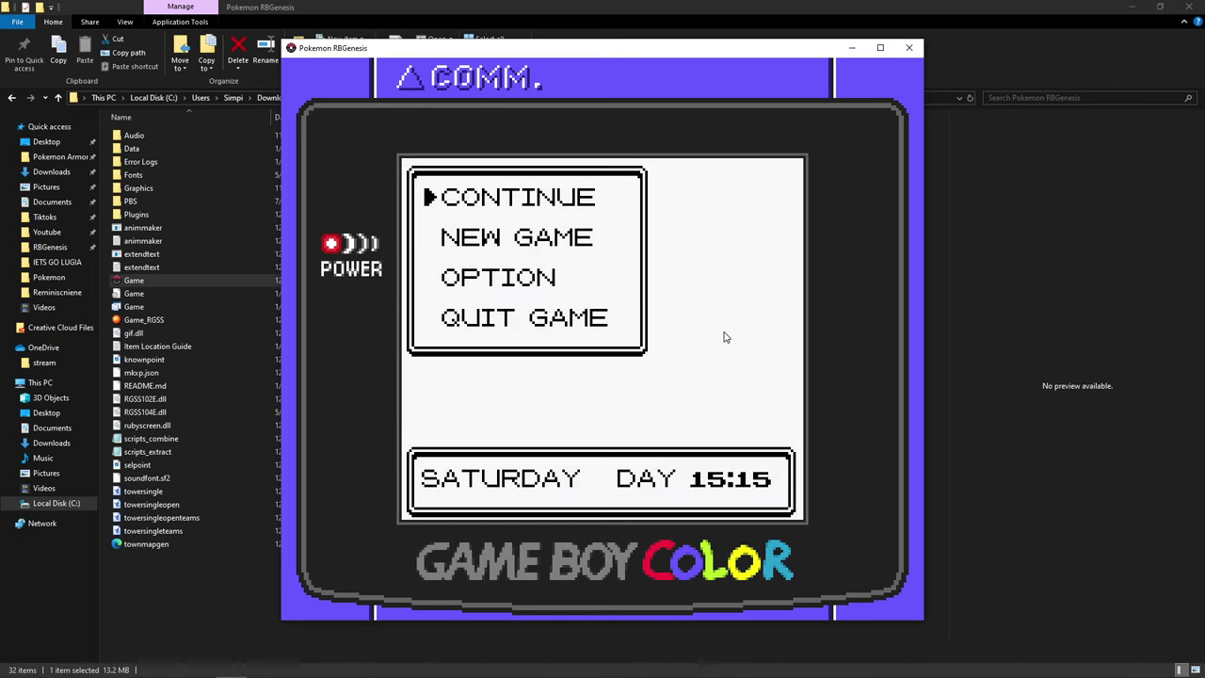
click(908, 47)
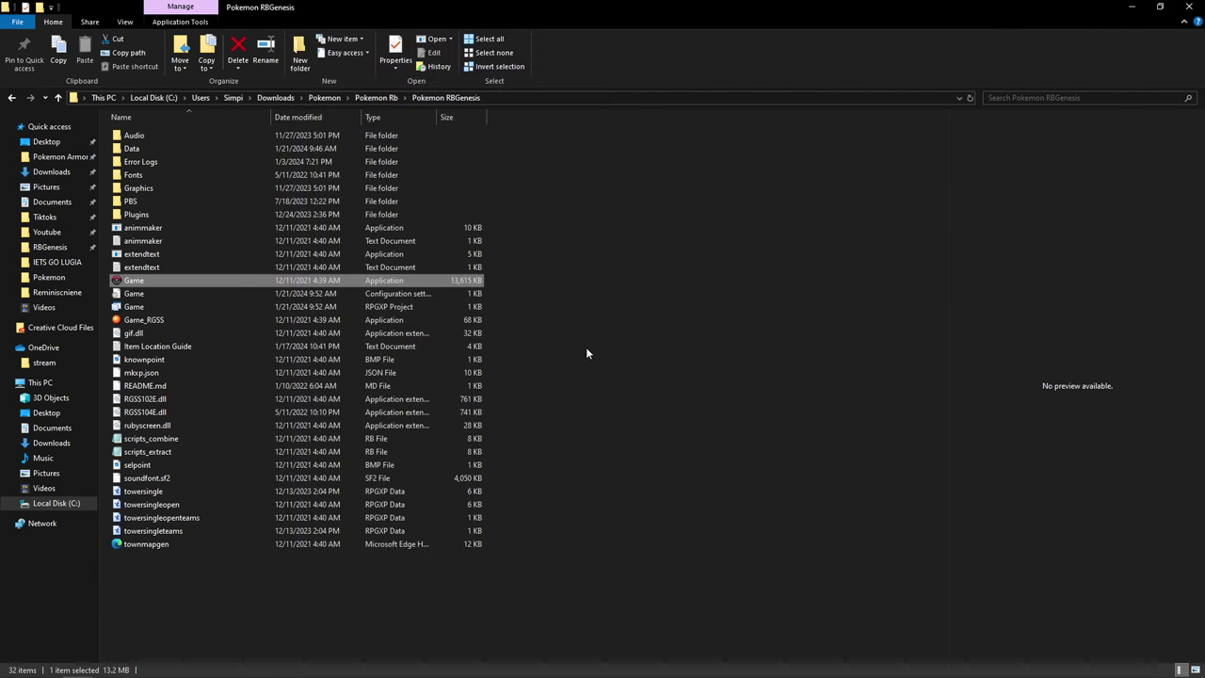